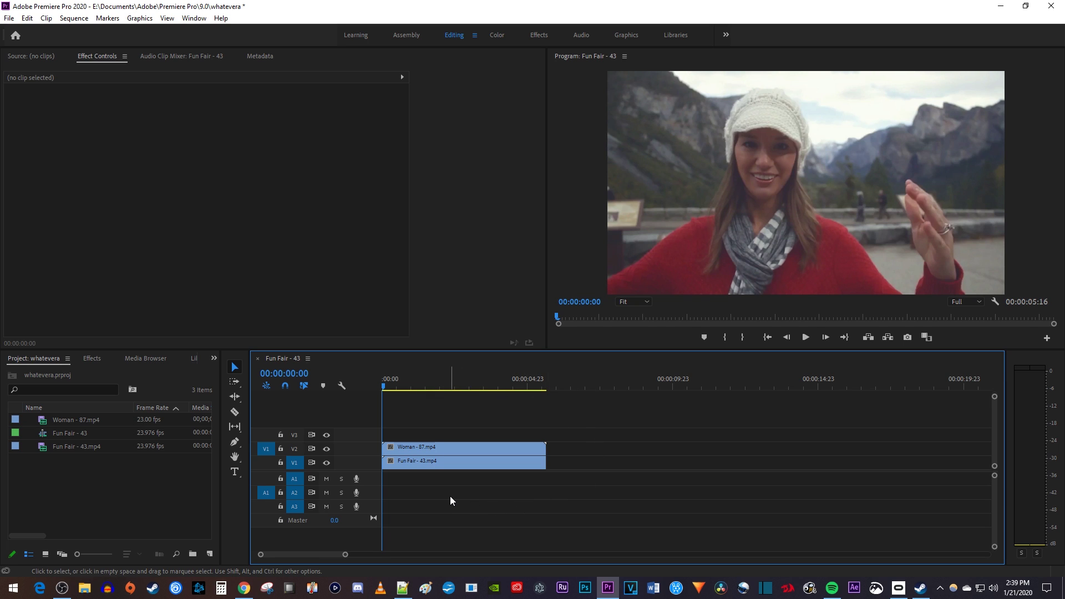
- Select the Woman - 87 clip and shift its Position X from 640 to about 1242
click(445, 451)
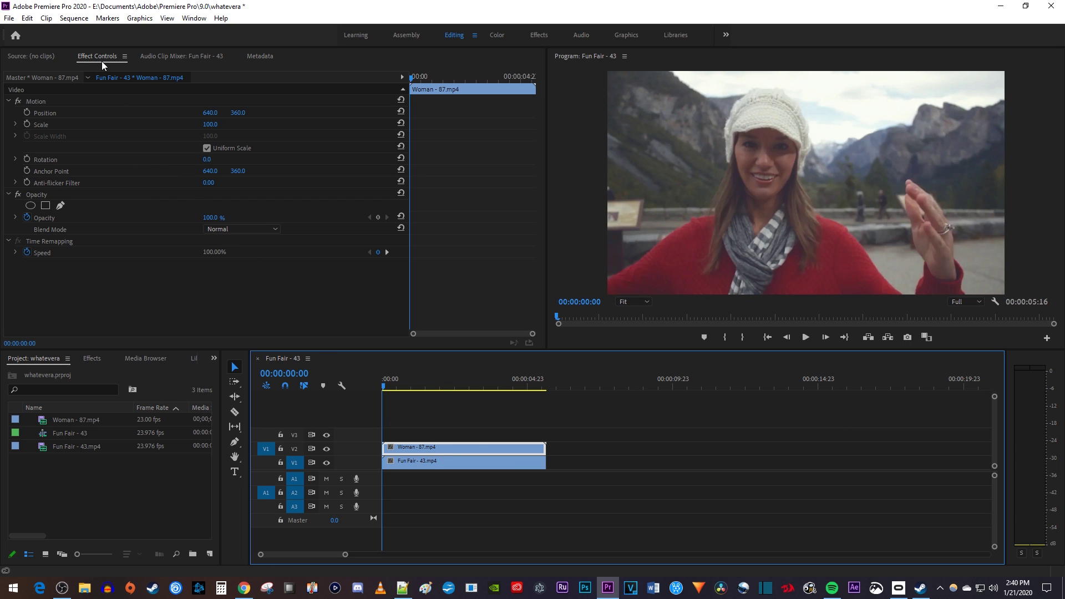
drag(209, 112, 709, 112)
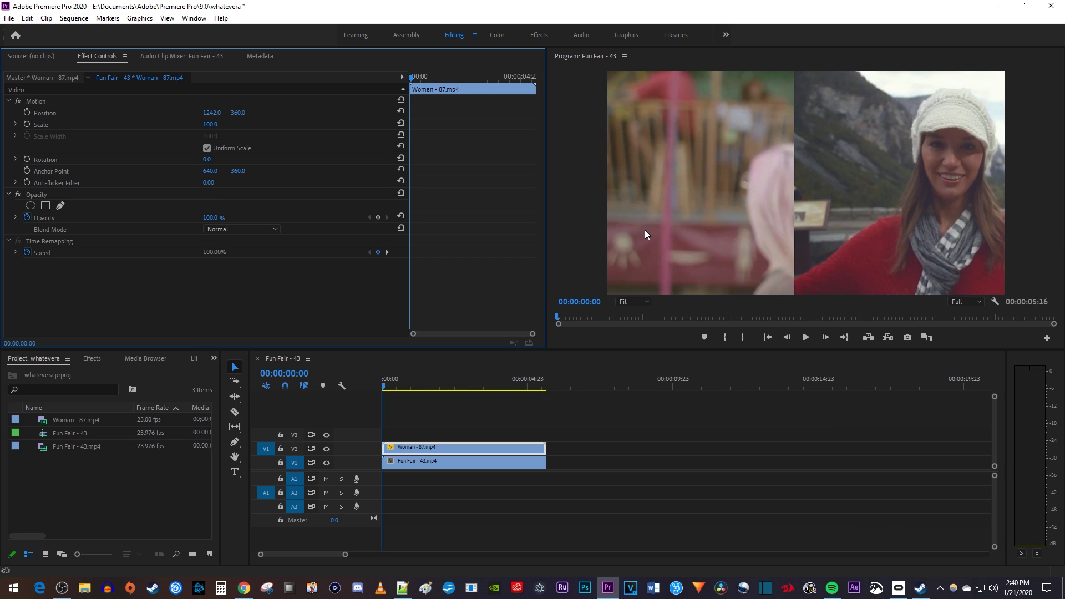
- Find the Crop effect in the Effects panel and apply it to the Woman - 87 clip on V2
click(93, 359)
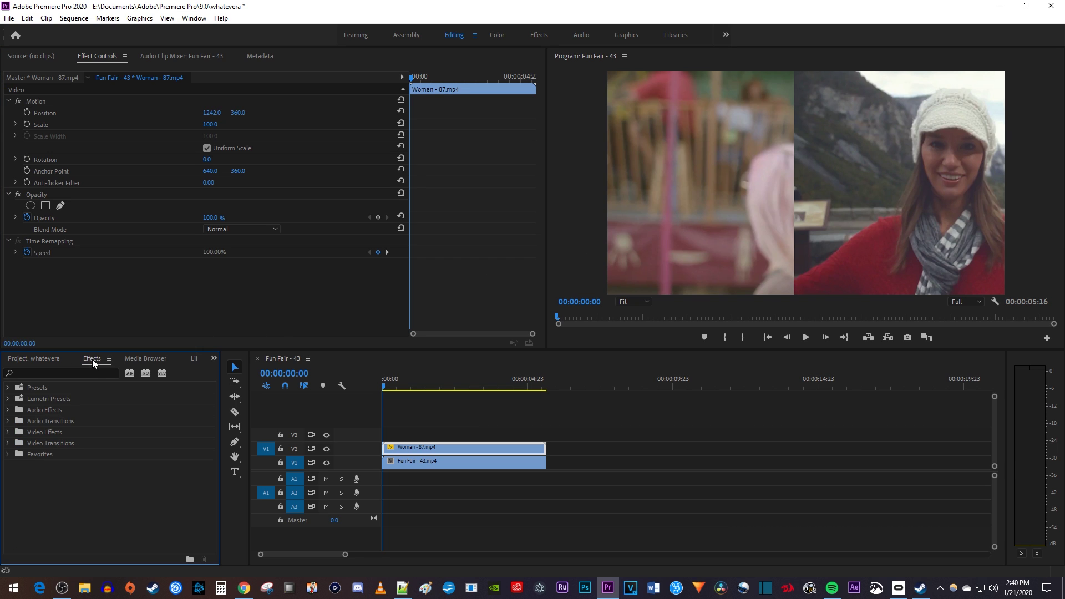
click(90, 373)
text(crop)
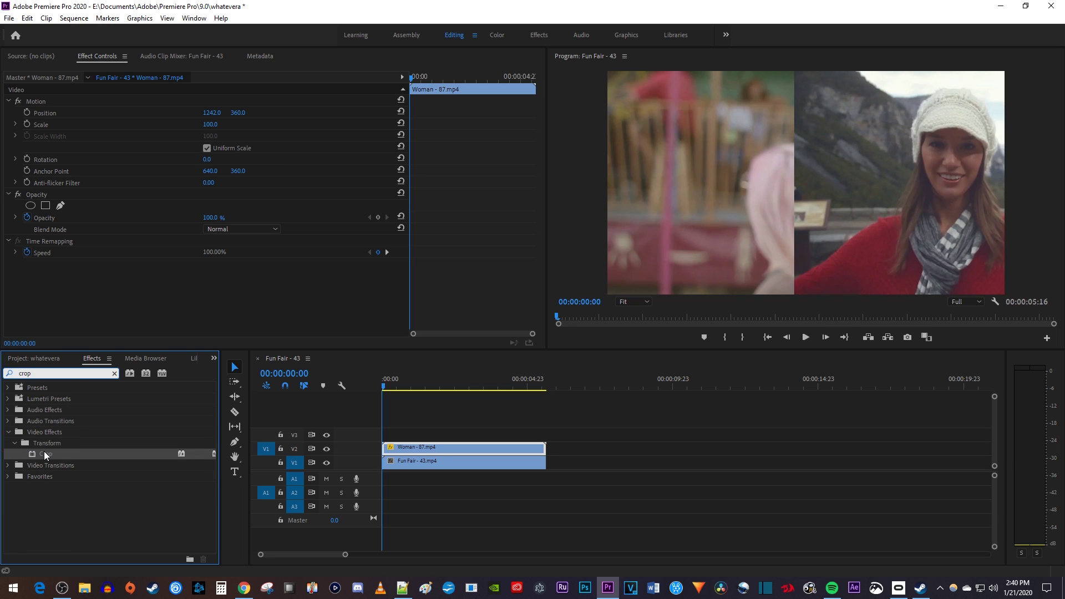
drag(44, 451, 419, 448)
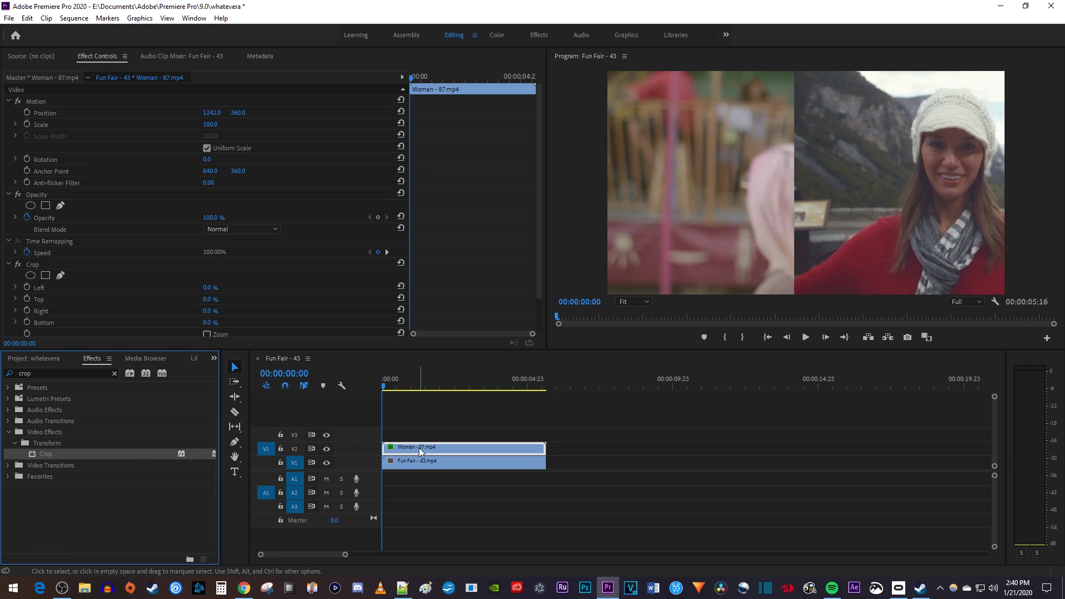
scroll(112, 255, down, 1)
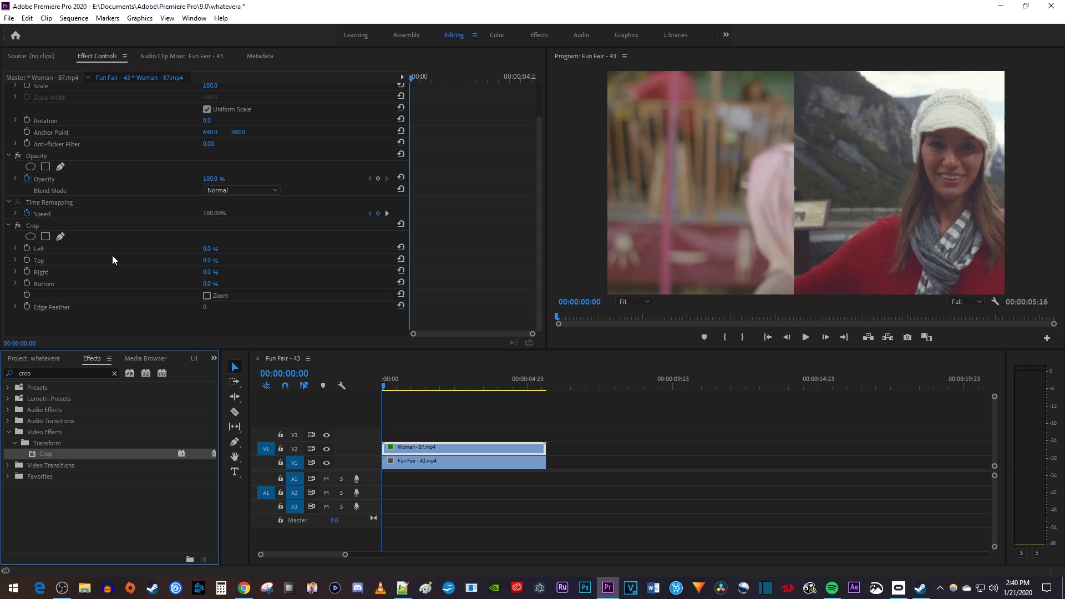
- Set the Woman clip's Crop Left to 25% and its Position X to about 929
drag(207, 249, 217, 249)
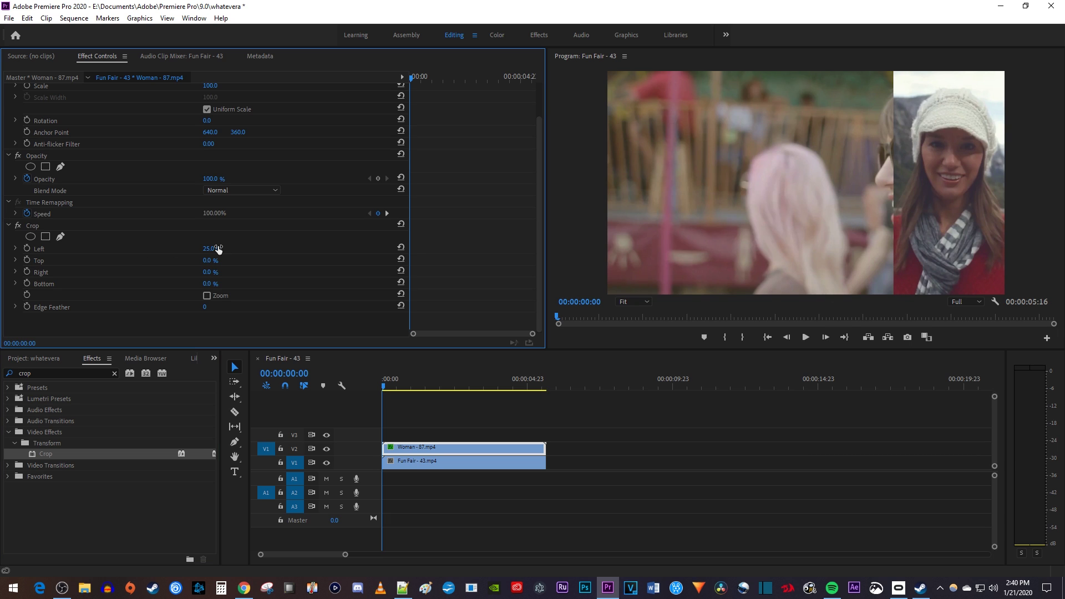
scroll(157, 204, up, 1)
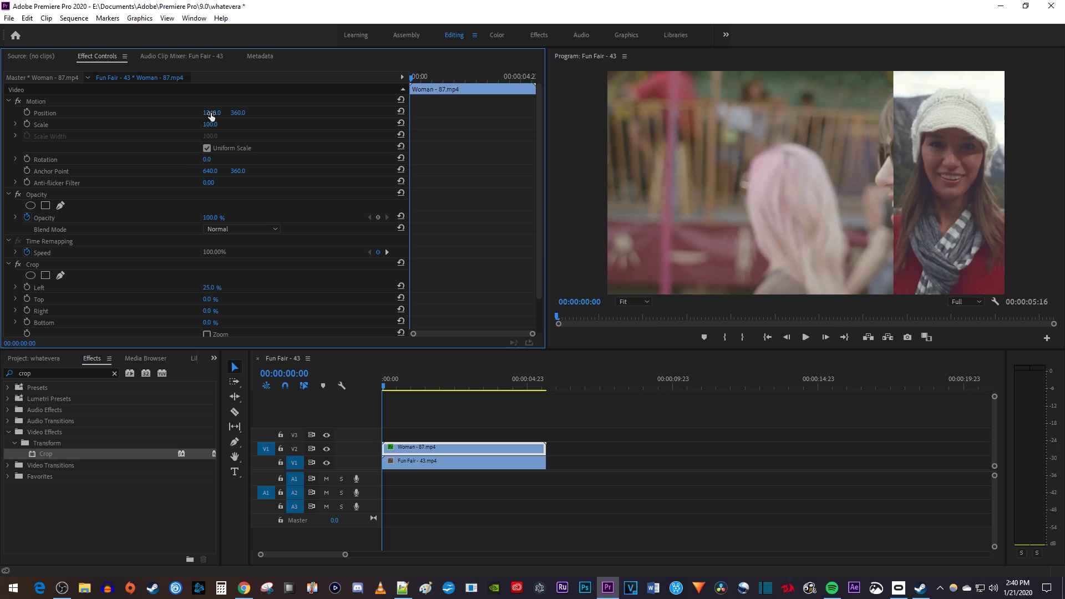
drag(209, 115, 124, 114)
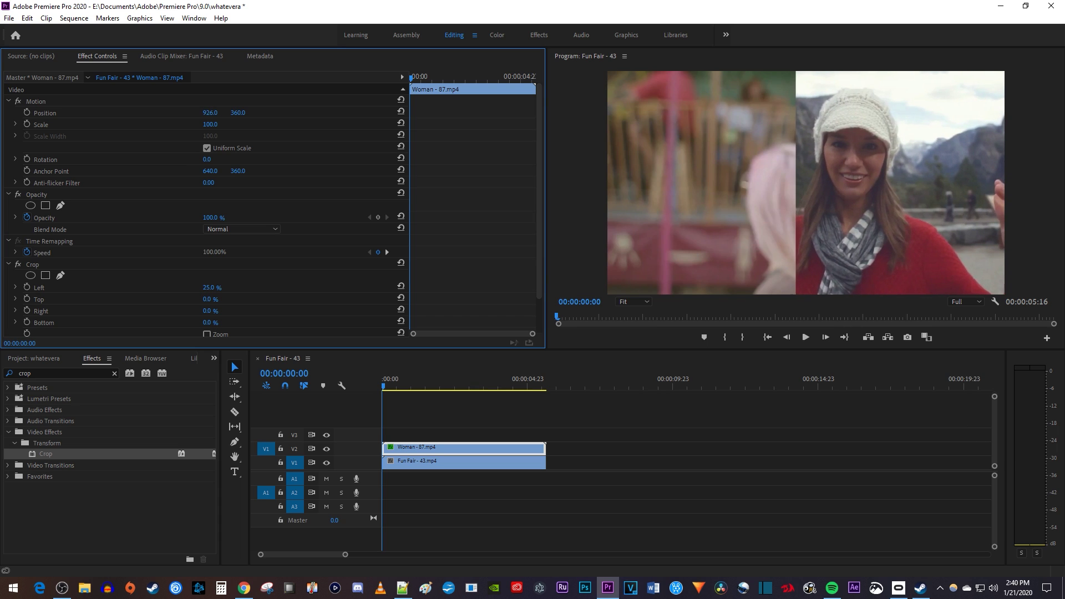
drag(210, 112, 215, 112)
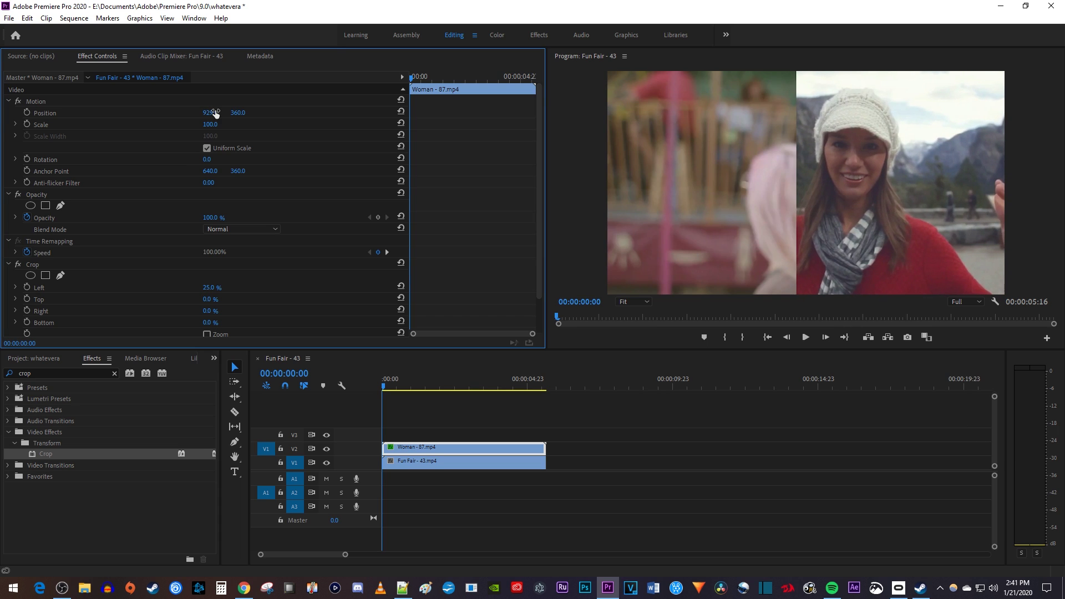
- Set the Fun Fair - 43 clip's Position X from 640 to -28
click(423, 463)
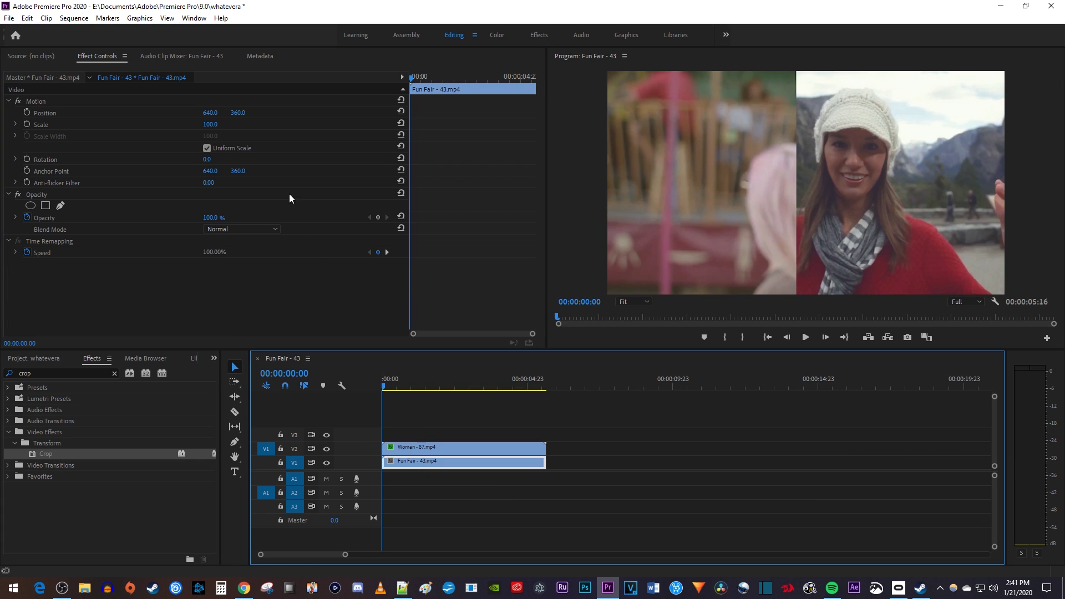
click(210, 112)
mouse_move(210, 112)
mouse_down()
mouse_move(167, 113)
mouse_move(215, 113)
mouse_up()
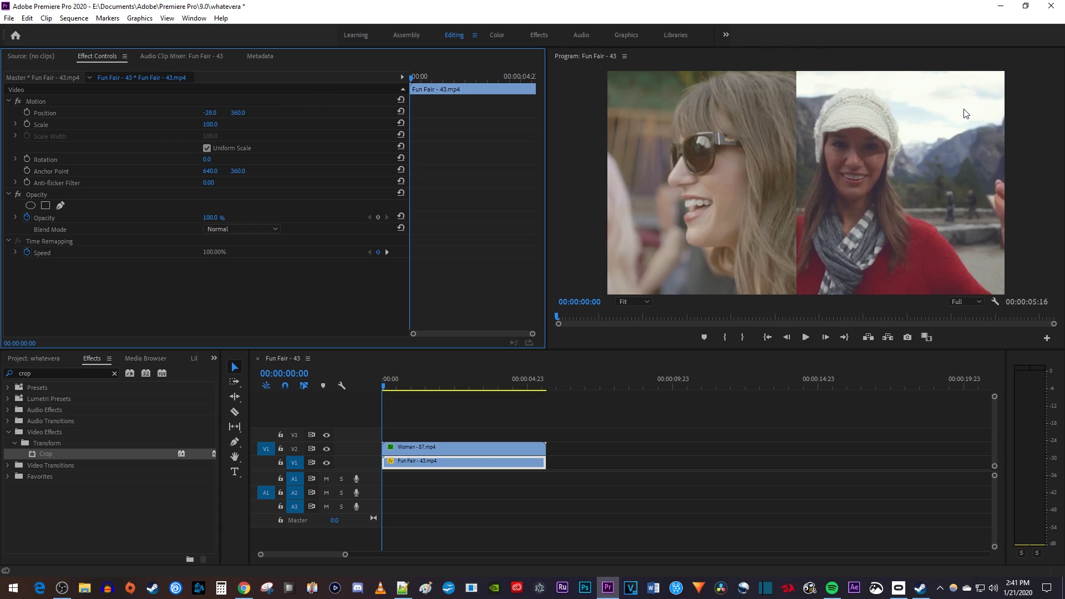
- Draw a white vertical line with the Pen tool down the seam of the Program monitor
click(234, 443)
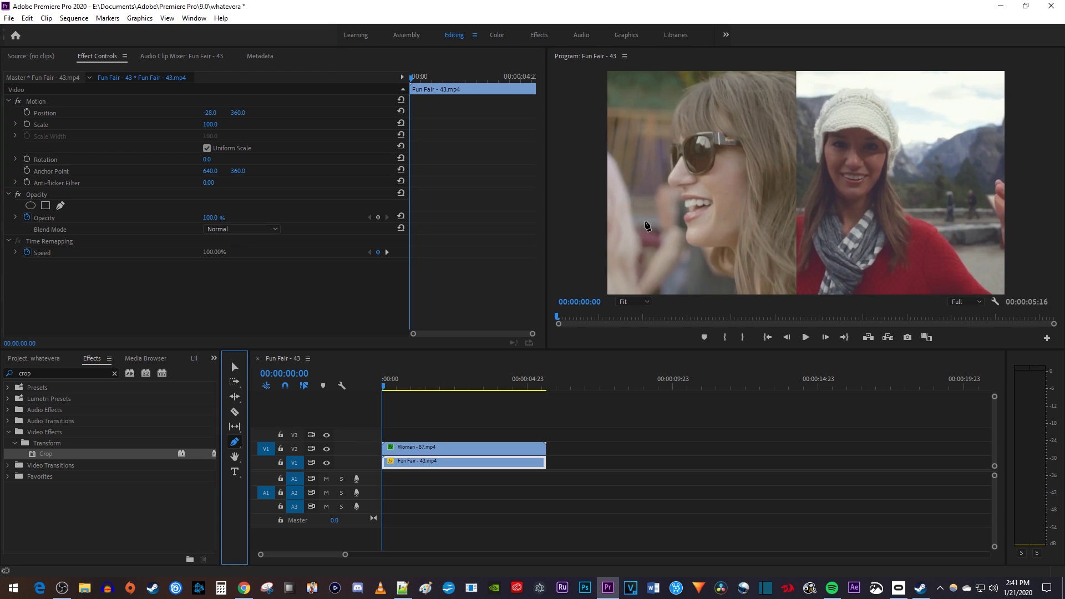
click(797, 75)
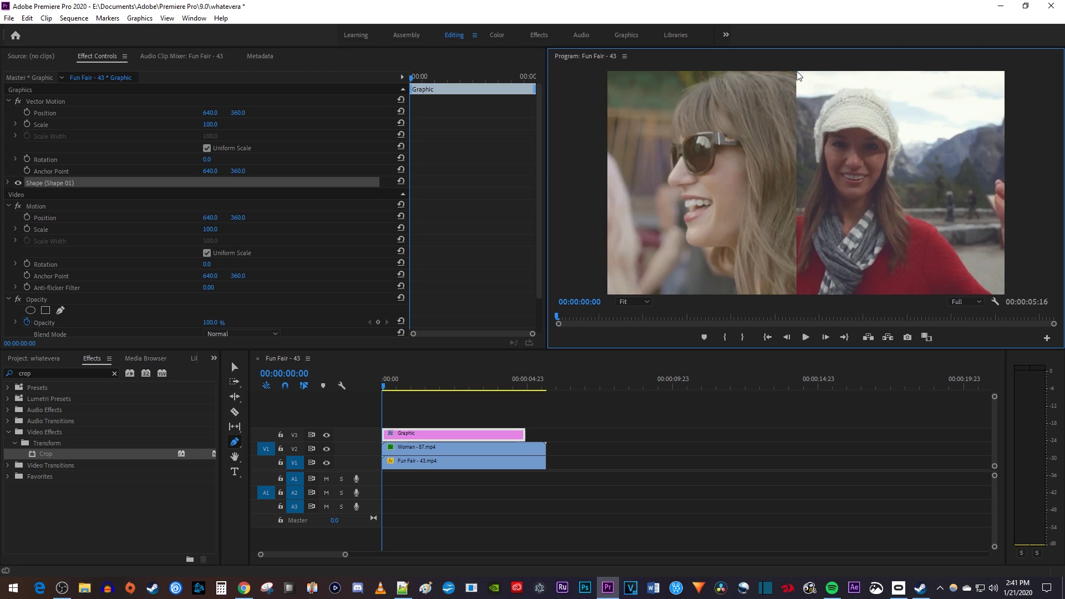
click(798, 297)
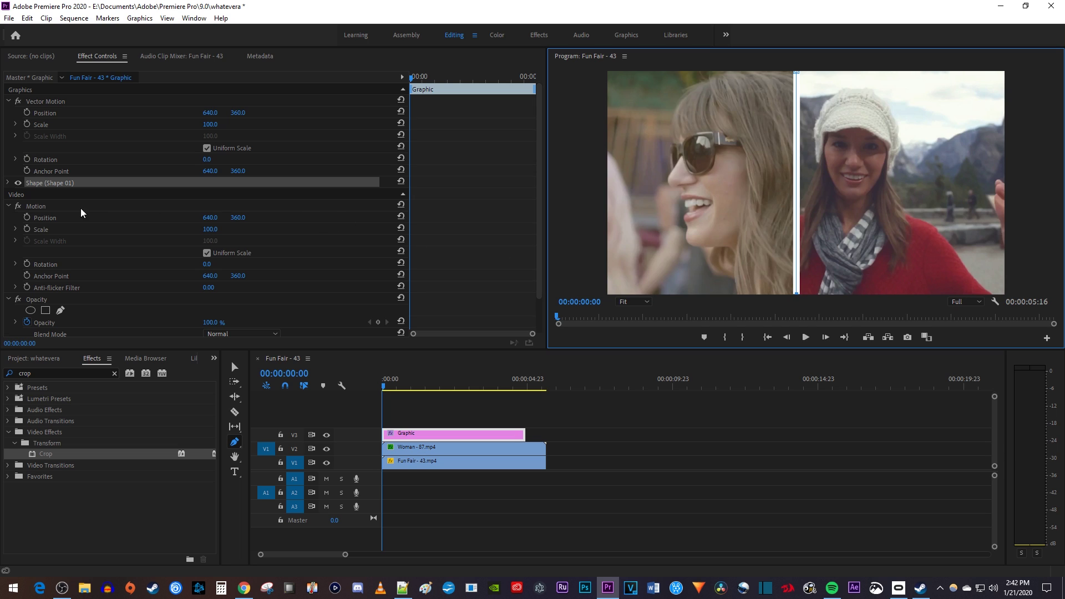
- Change the Shape 01 stroke width from 21 to 16
click(10, 185)
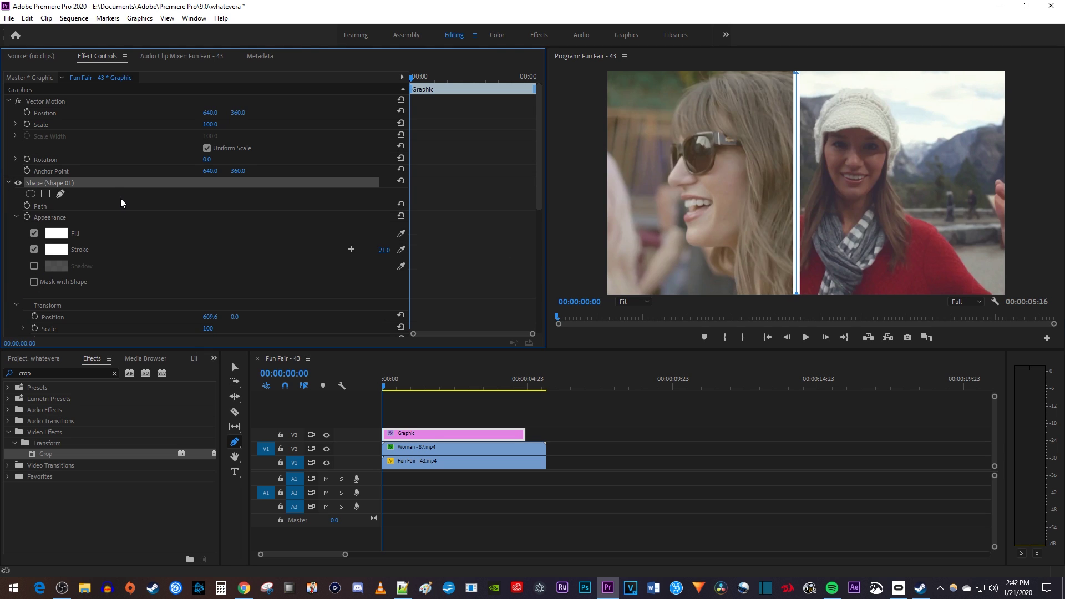
scroll(121, 203, down, 1)
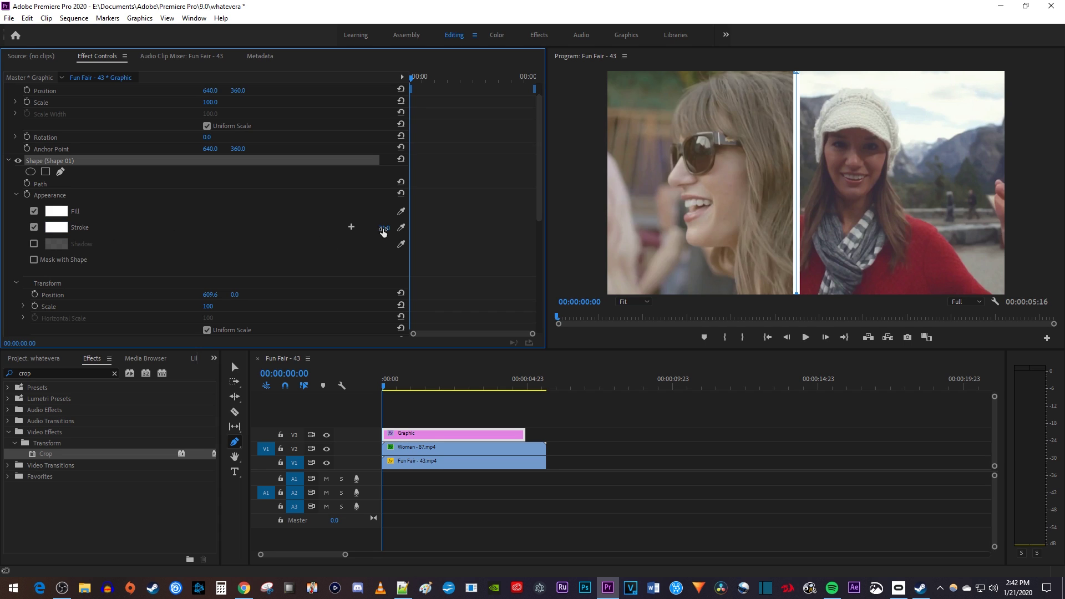
drag(384, 227, 379, 228)
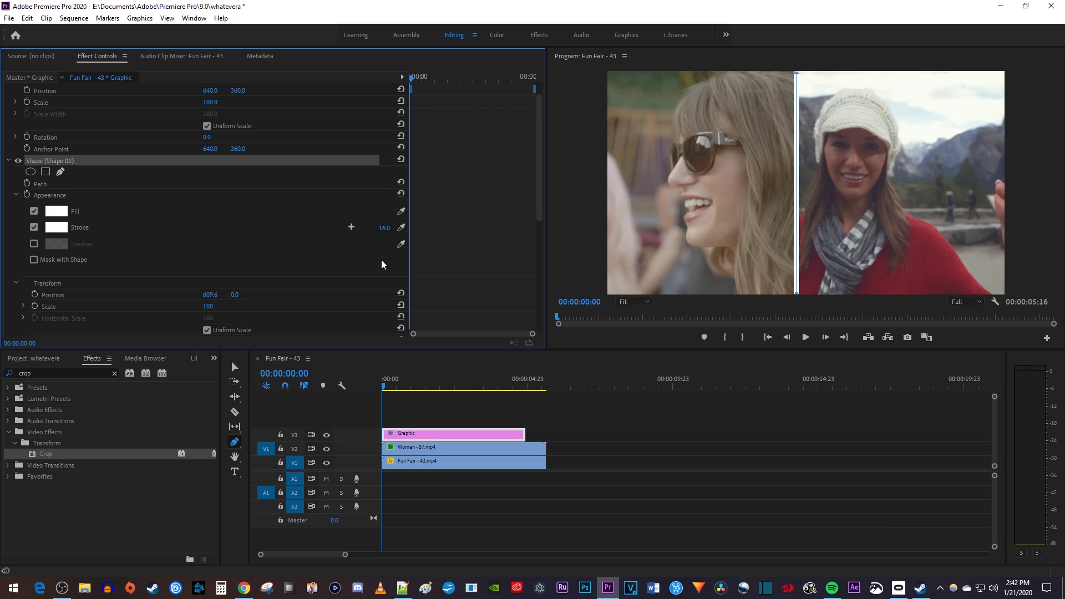
- Extend the V3 line graphic to match both clips' length and play back the sequence
key(v)
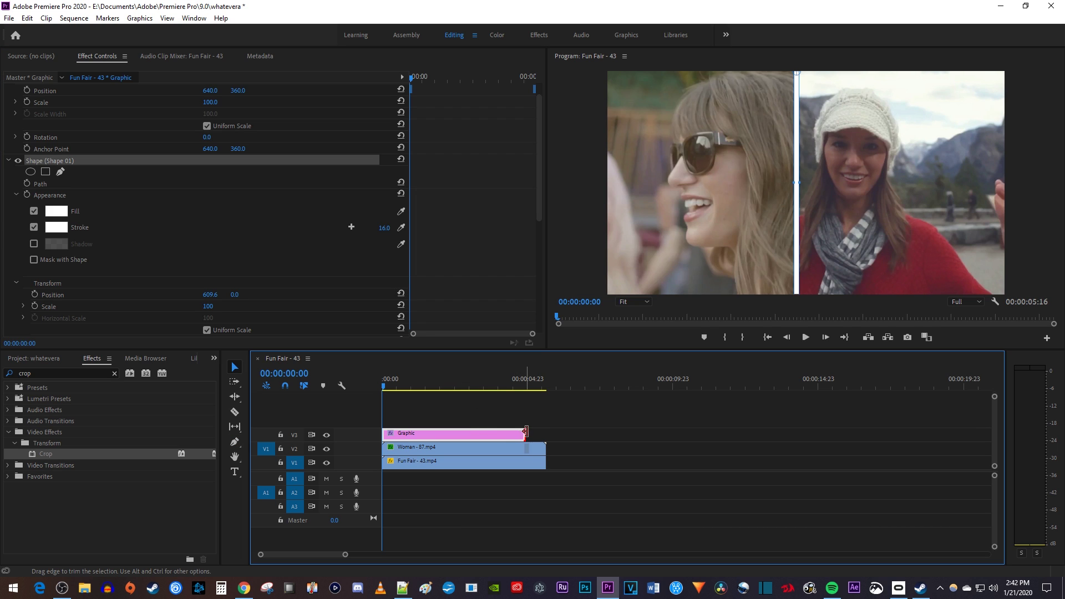
drag(523, 432, 545, 433)
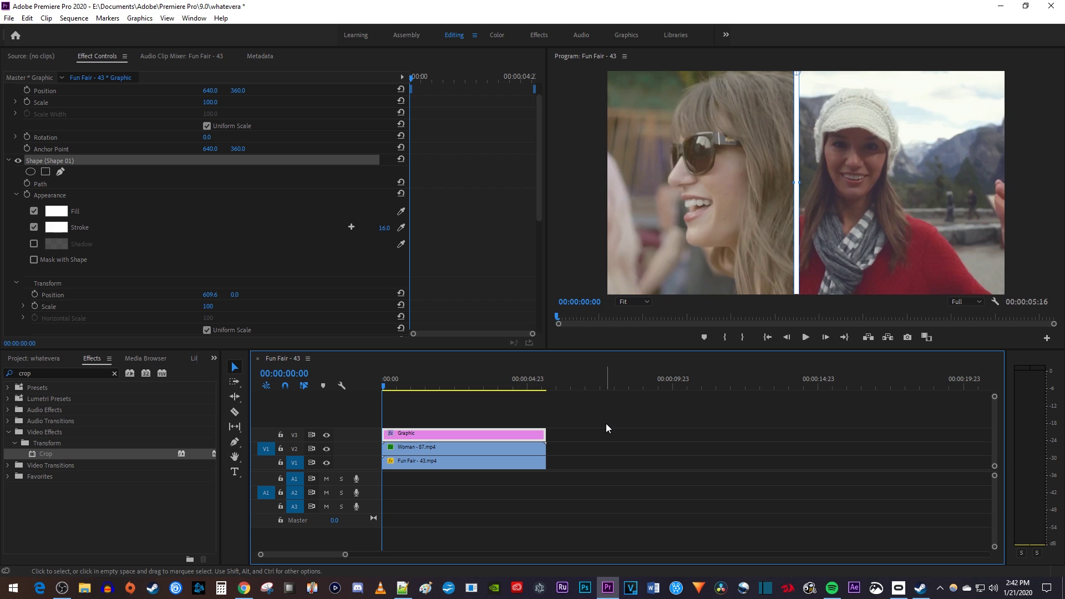
key(space)
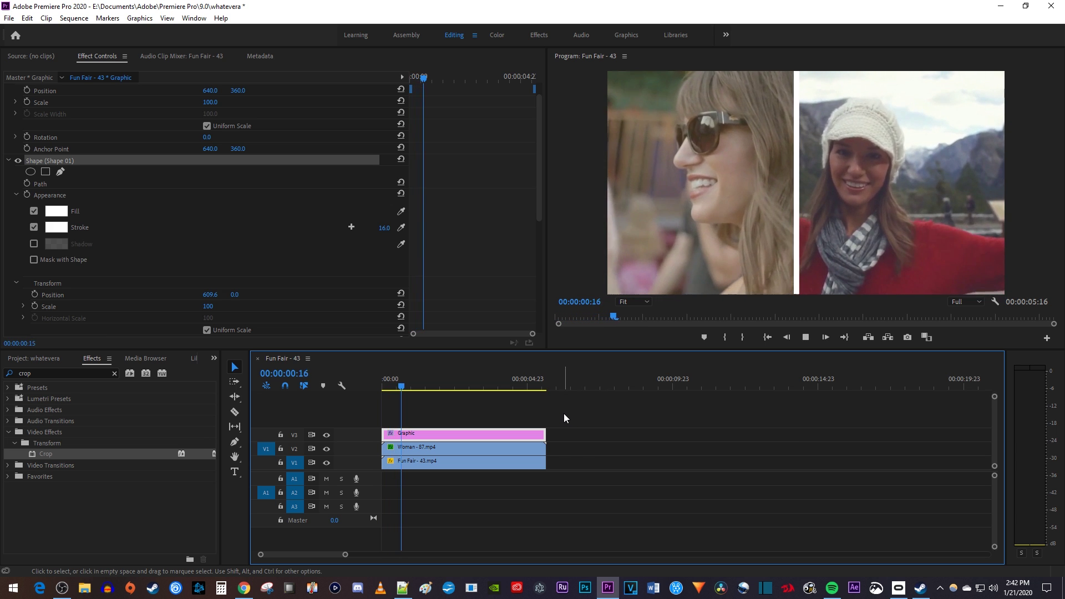